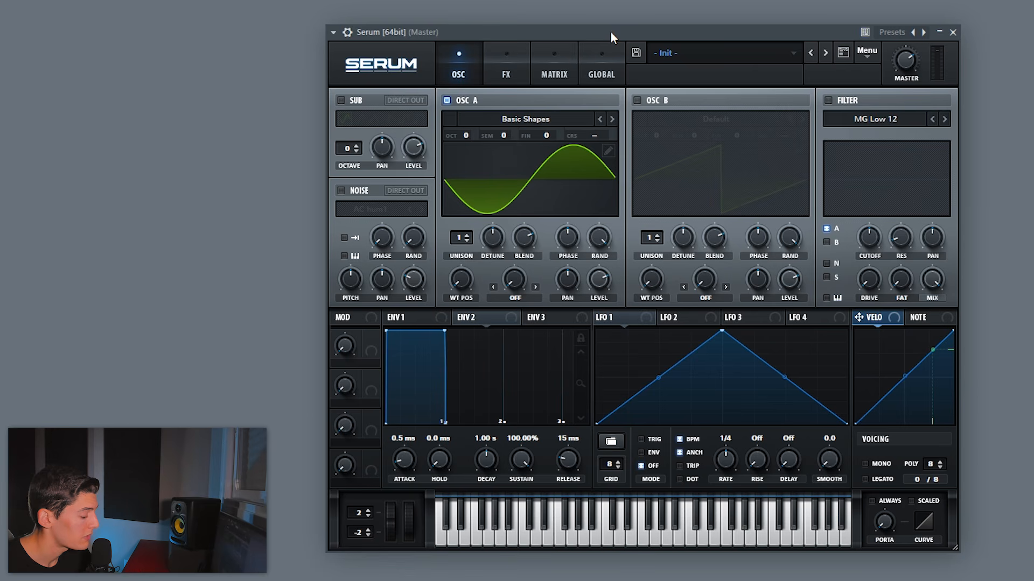
Modulate oscillator A's coarse pitch with LFO 1 at increased depth, and set that LFO to envelope mode without BPM sync at 100 Hz.
left_click(607, 319)
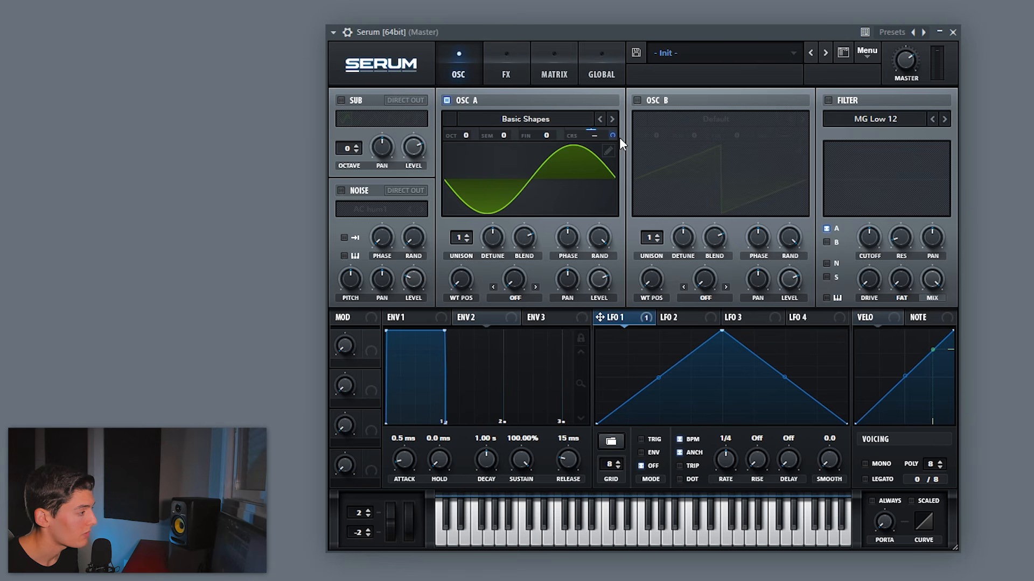
mouse_move(612, 135)
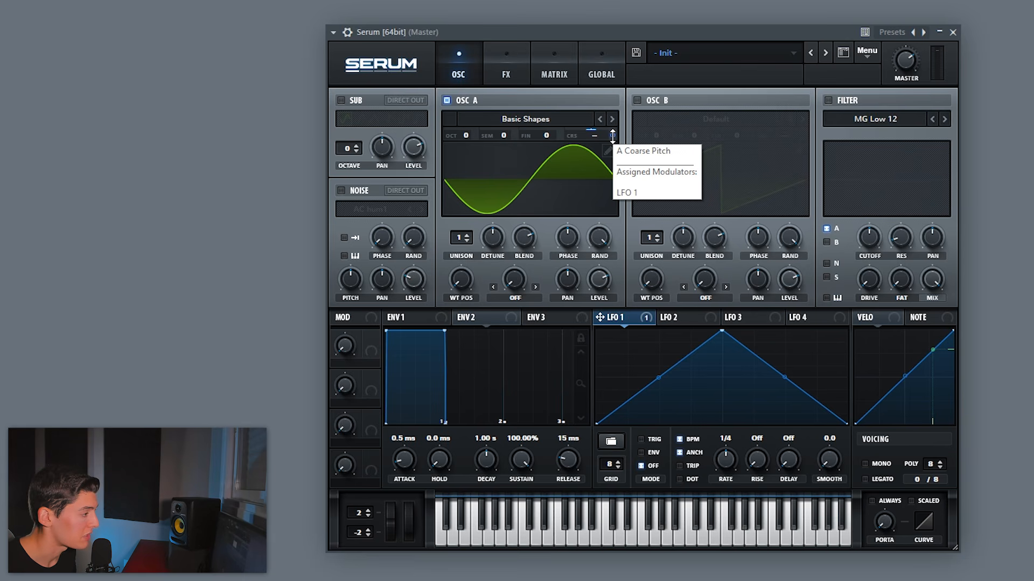
left_click_drag(613, 136, 612, 81)
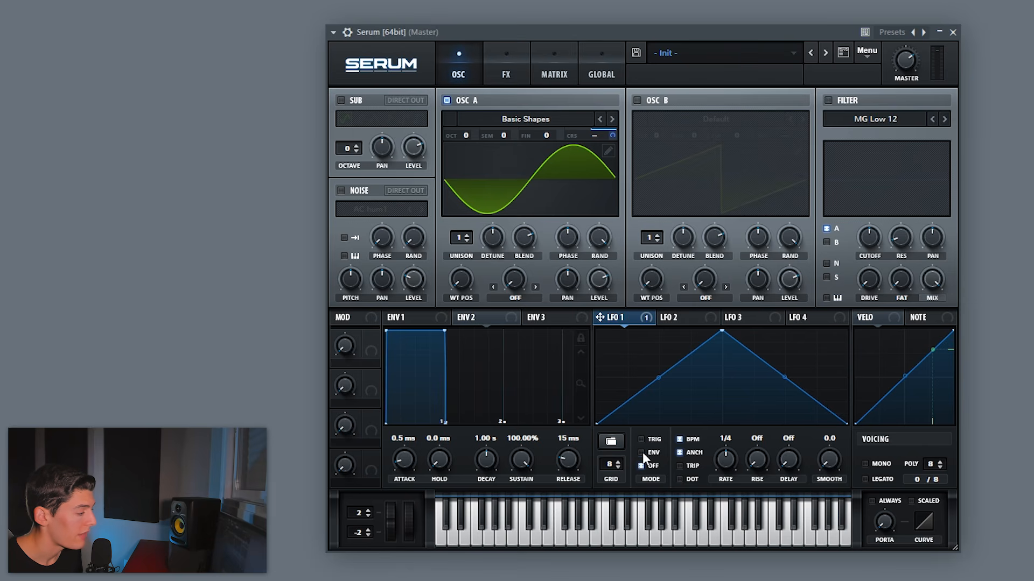
left_click(641, 453)
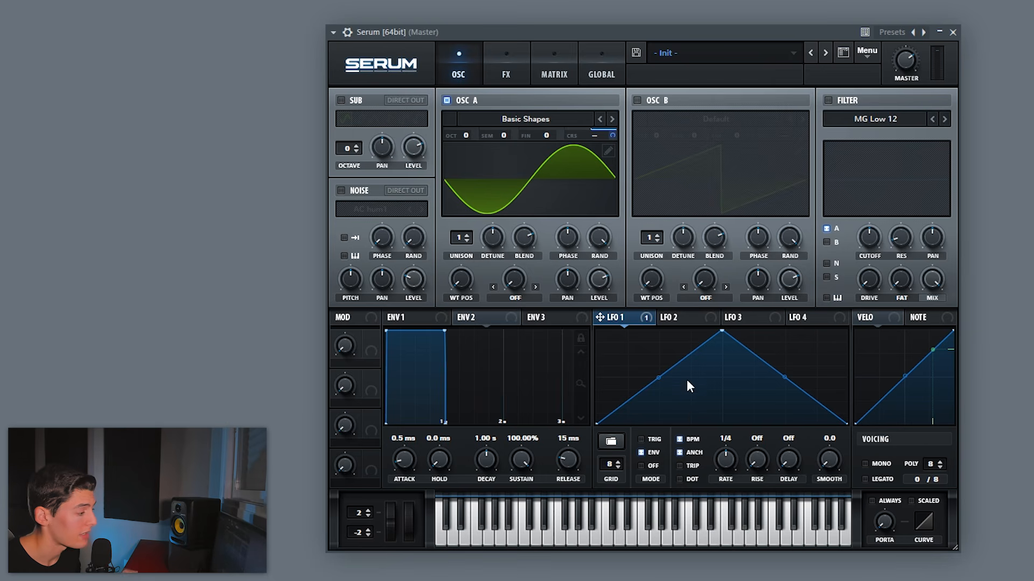
left_click(680, 440)
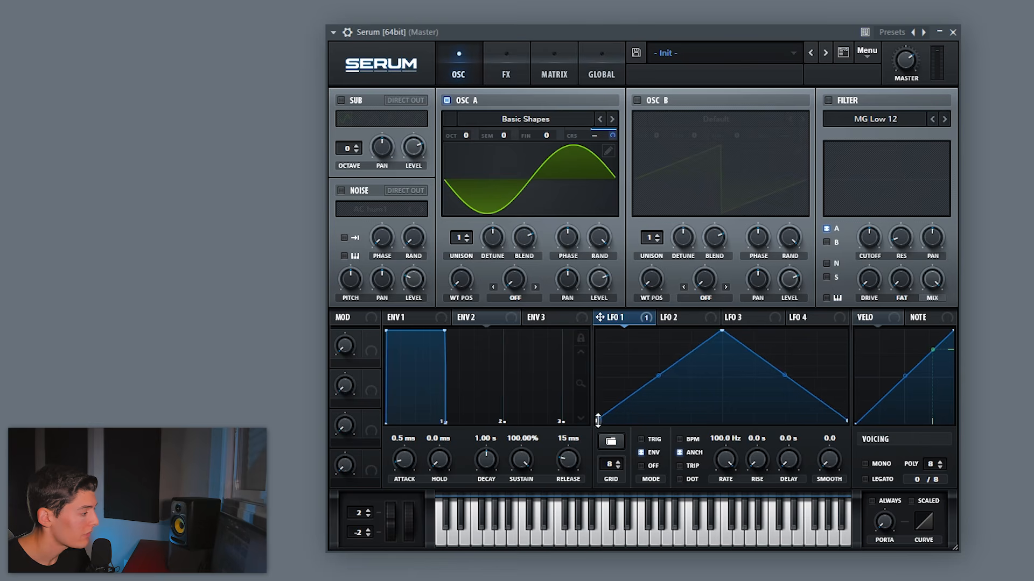
Reshape LFO 1 into a decay curve that starts at maximum, drops steeply at first and falls gradually to zero near the end.
left_click_drag(598, 421, 596, 311)
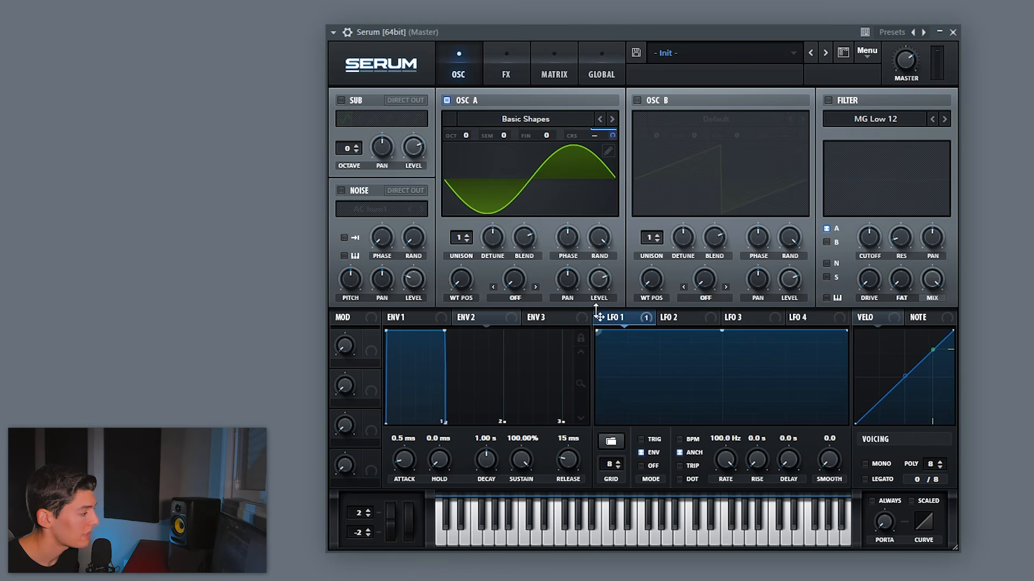
double_click(609, 341)
double_click(647, 376)
left_click_drag(718, 332, 829, 424)
left_click_drag(628, 359, 629, 368)
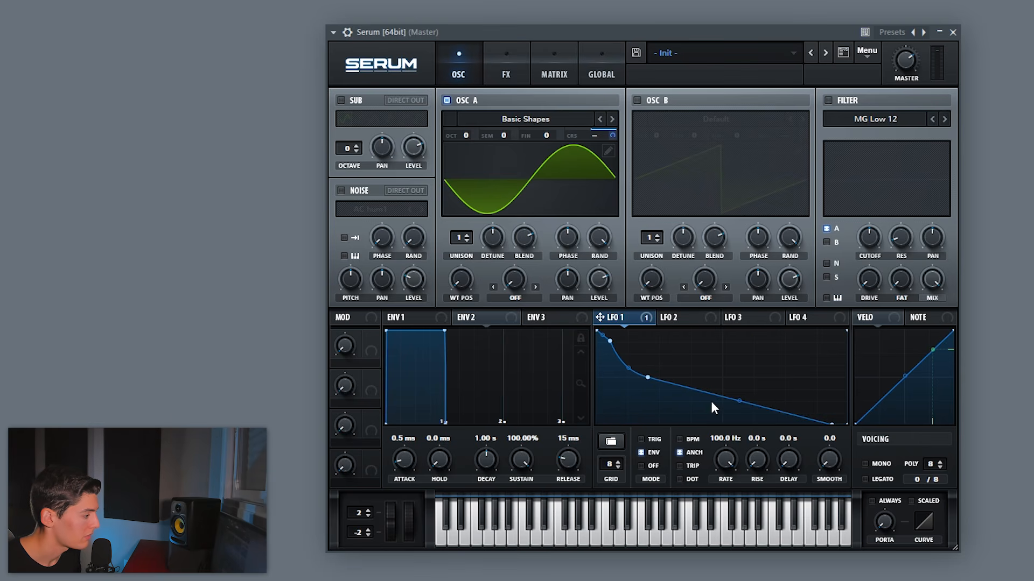
left_click_drag(739, 402, 739, 395)
left_click_drag(648, 377, 653, 382)
left_click_drag(610, 342, 606, 349)
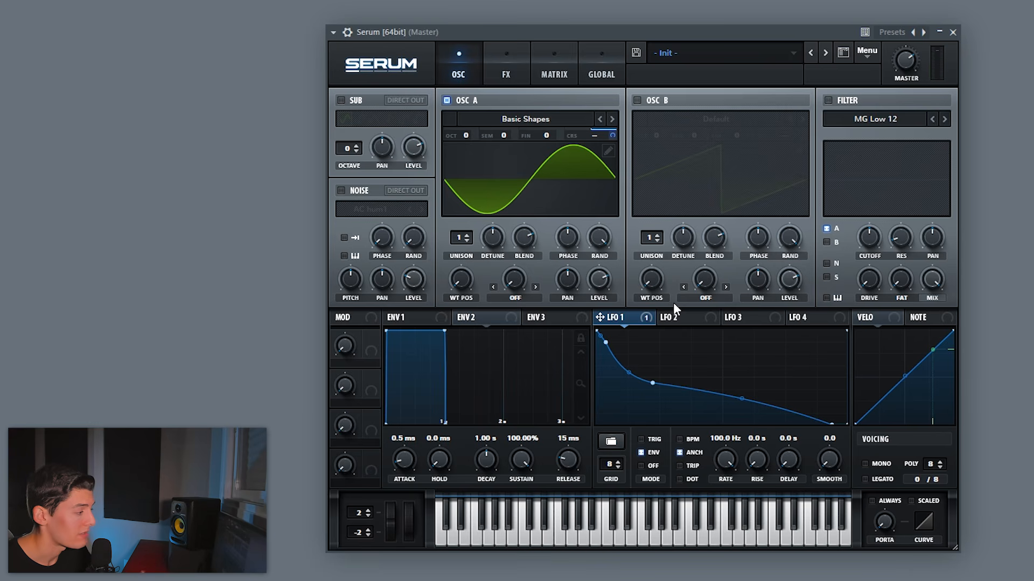
Modulate oscillator A's level with LFO 2 and shape that LFO to fall from maximum to zero within about its first third.
left_click(673, 318)
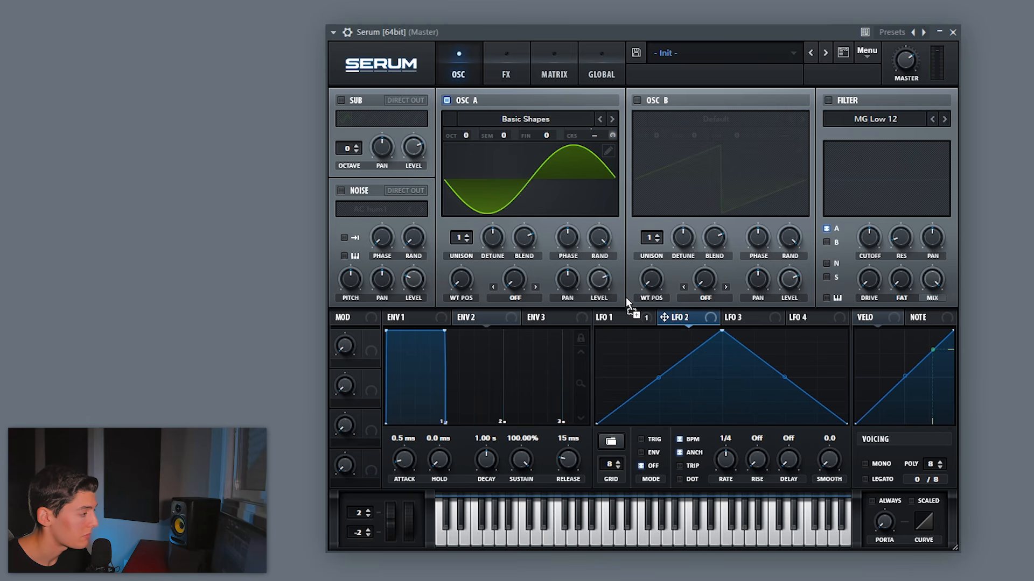
left_click_drag(600, 279, 589, 218)
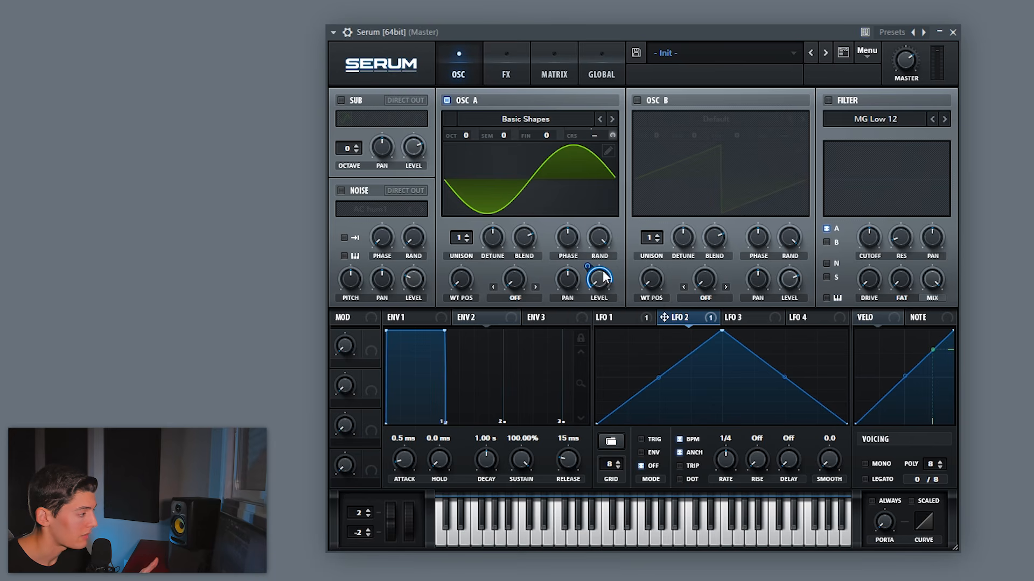
left_click_drag(659, 377, 602, 331)
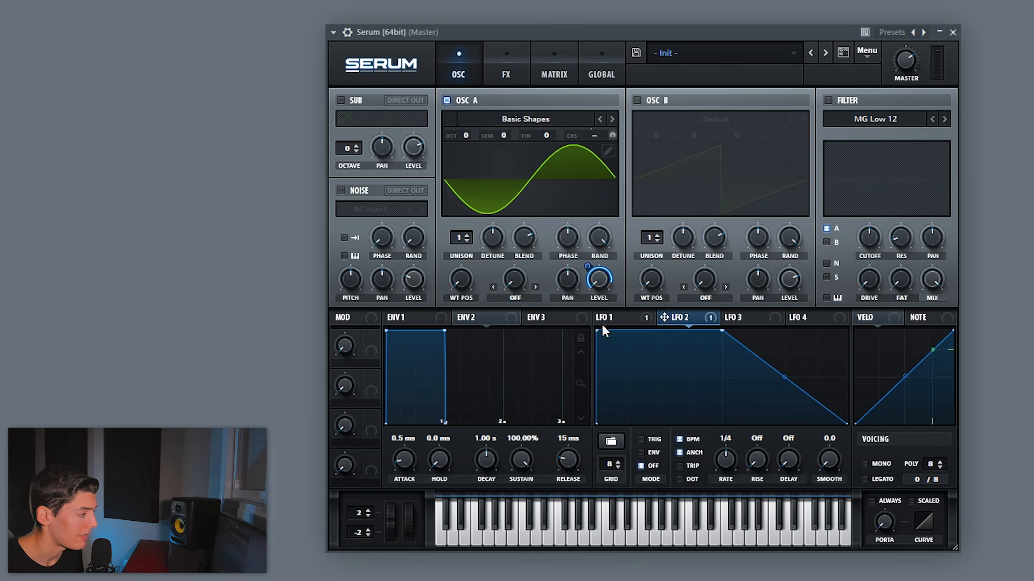
double_click(614, 336)
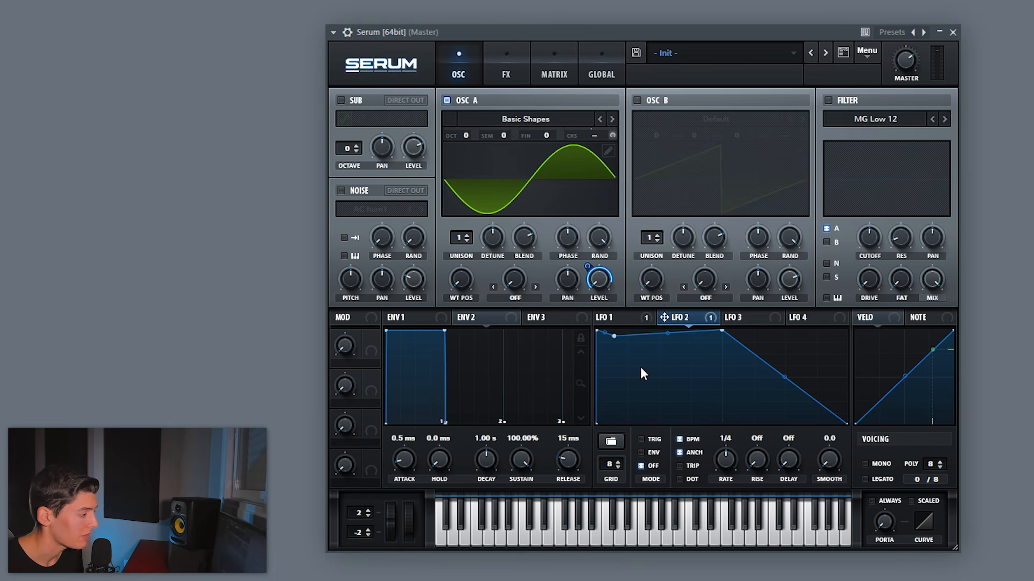
double_click(641, 368)
double_click(666, 407)
double_click(722, 332)
left_click_drag(666, 408, 667, 425)
Set LFO 2 to envelope mode with BPM sync off and a rate of 86.7 Hz.
left_click(643, 454)
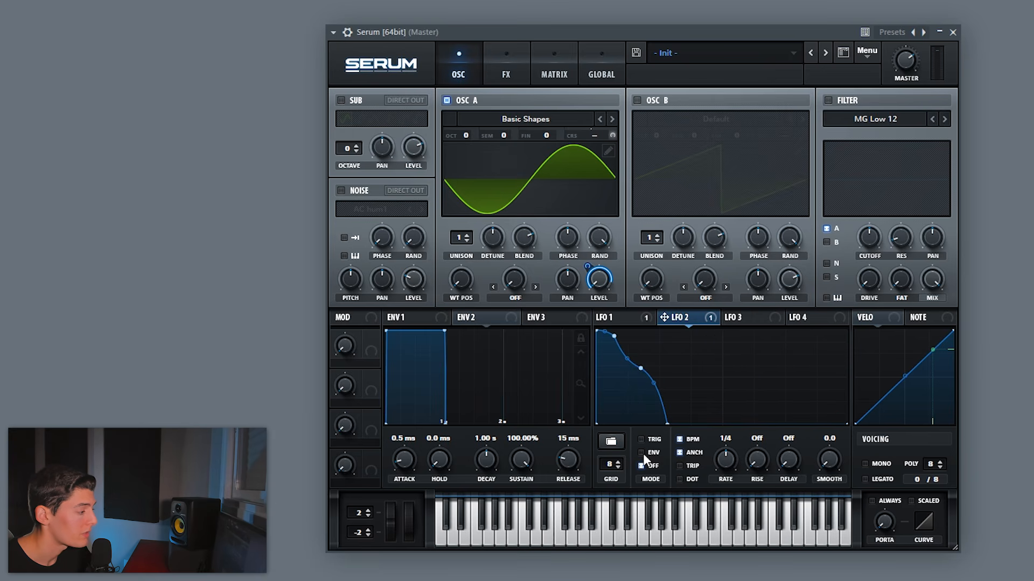
left_click(680, 441)
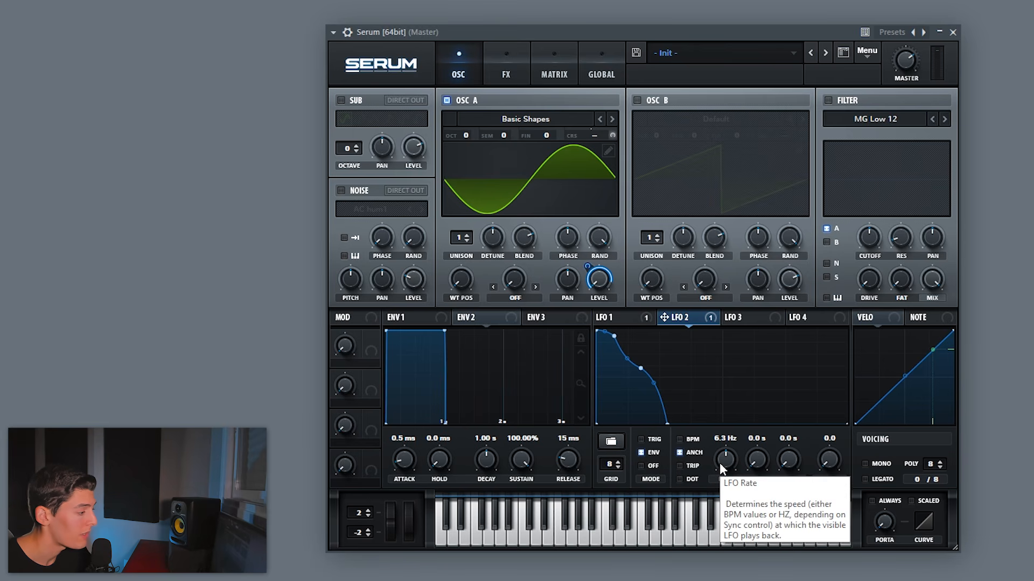
left_click_drag(719, 463, 717, 396)
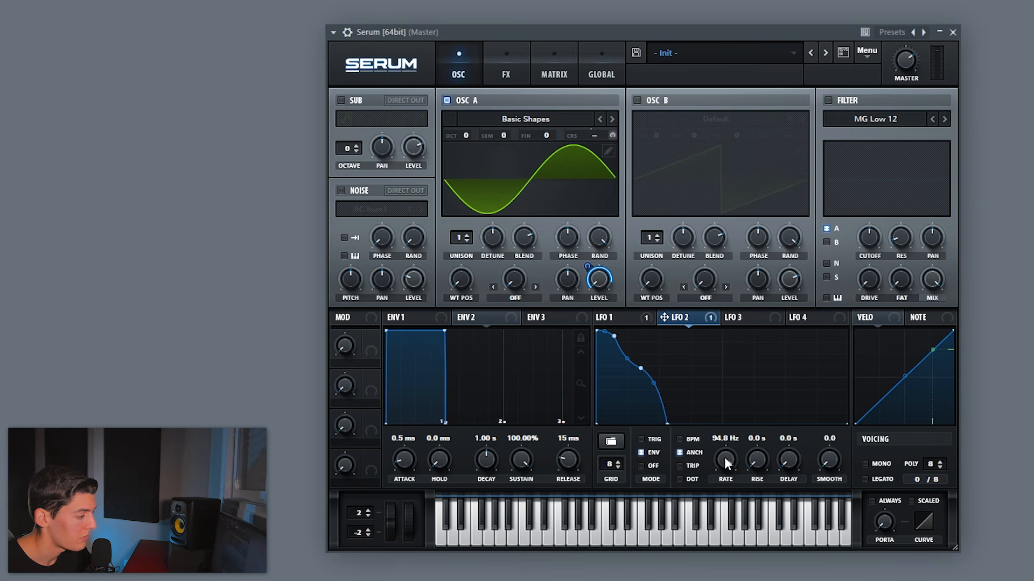
left_click_drag(725, 459, 725, 462)
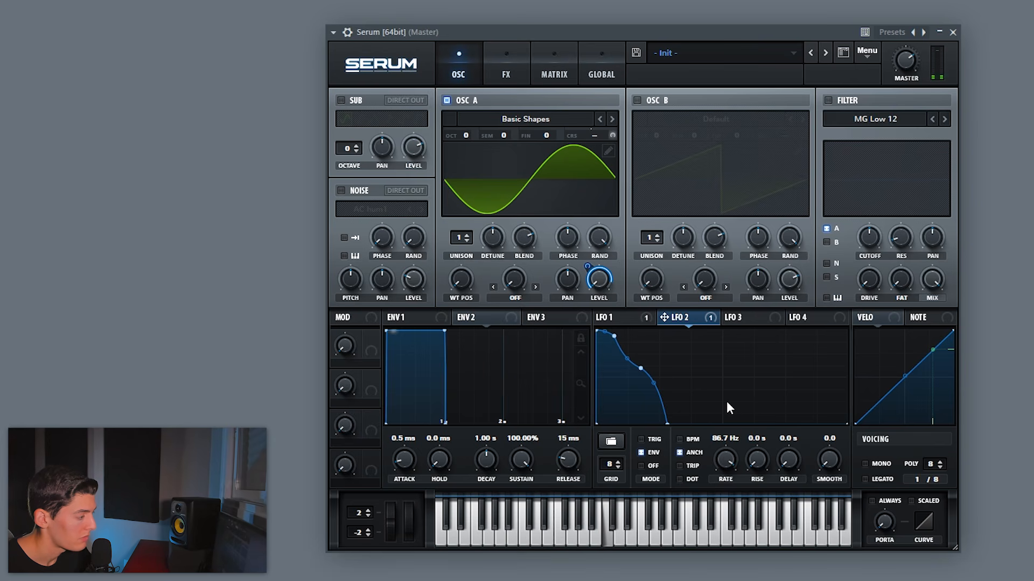
Enable oscillator B with the Basic Shapes wavetable and modulate its level with LFO 3.
left_click(637, 100)
left_click(673, 119)
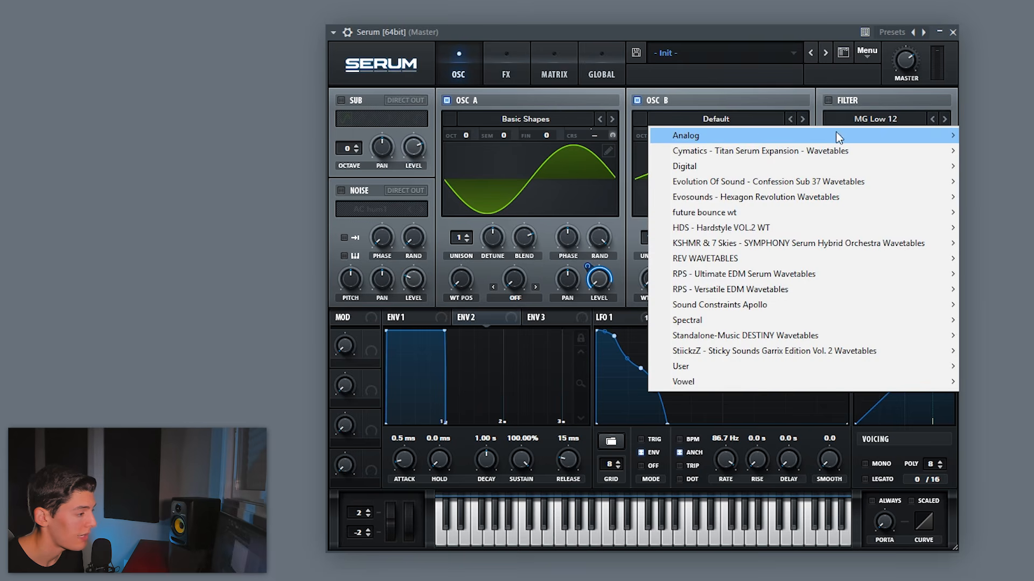
left_click(744, 318)
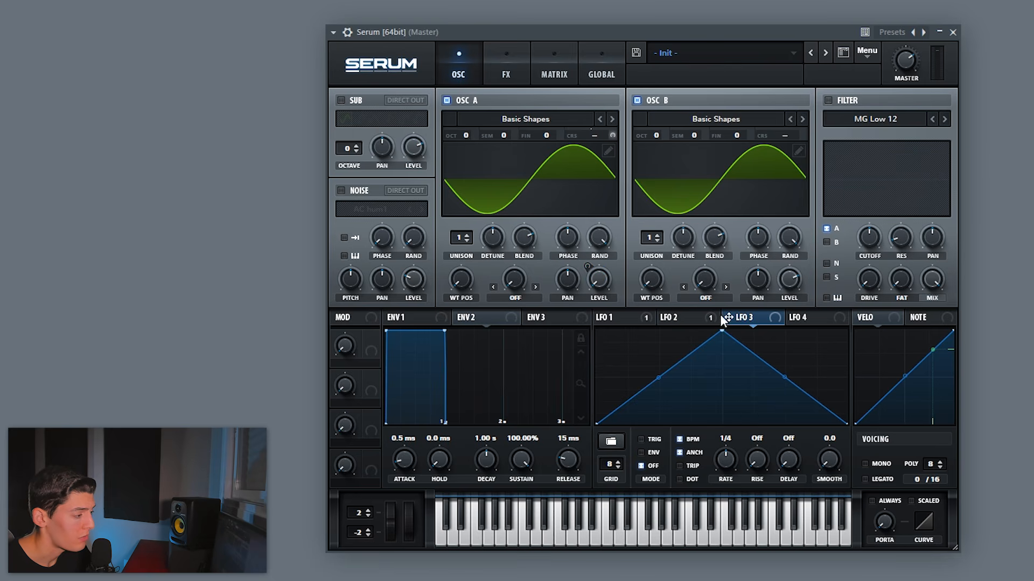
left_click_drag(778, 297, 778, 249)
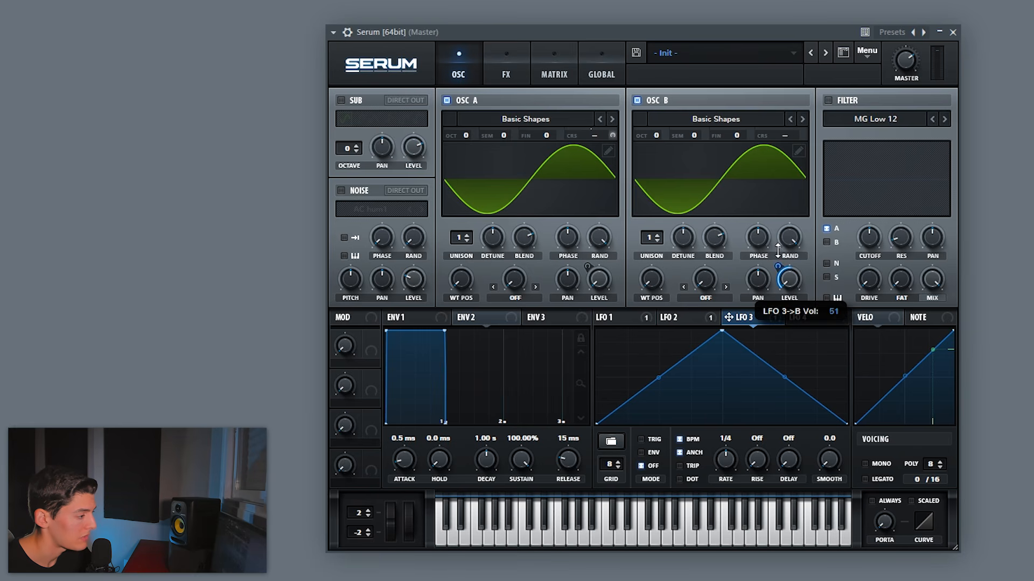
Shape LFO 3 as a smooth S-curve that starts at maximum and falls to zero at about three quarters of its length.
double_click(616, 359)
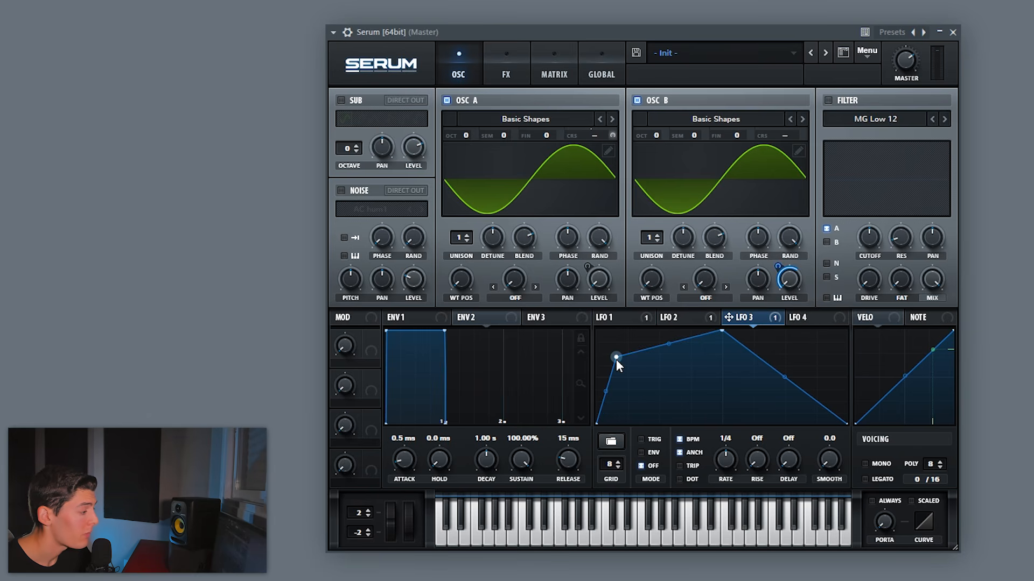
left_click_drag(616, 359, 597, 328)
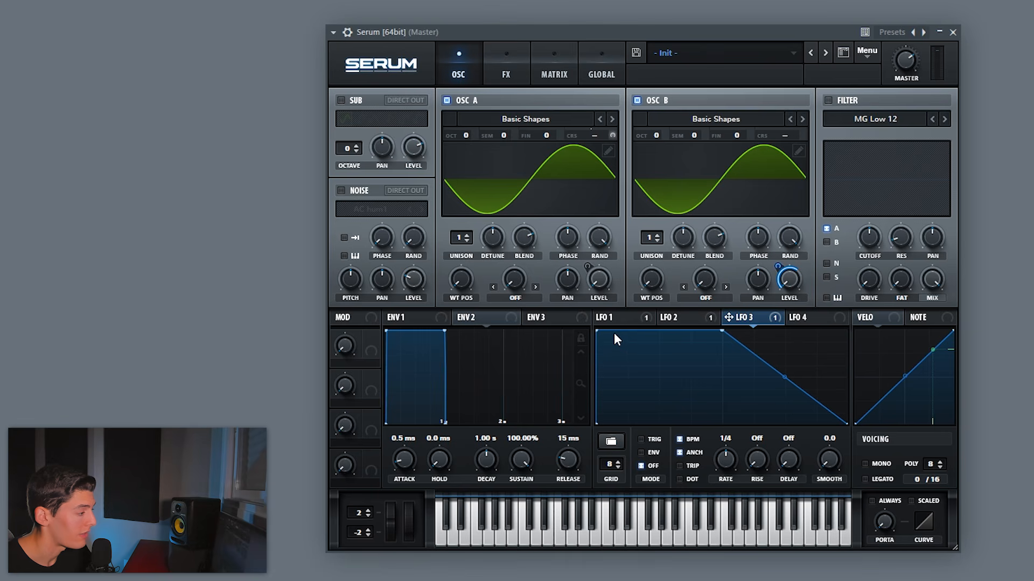
left_click_drag(720, 333, 748, 420)
double_click(684, 343)
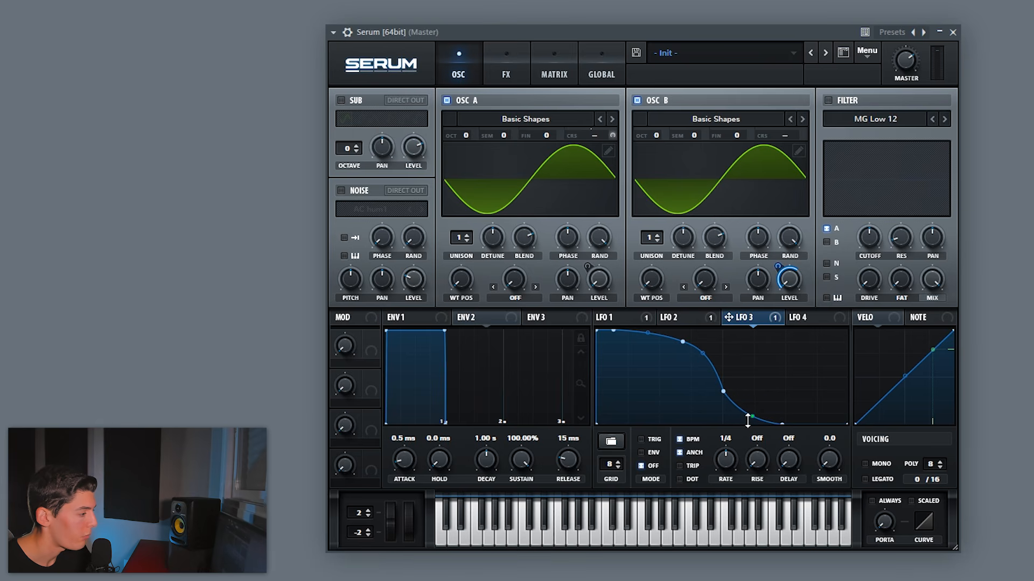
Set LFO 3 to envelope mode, turn off BPM sync and adjust its rate.
left_click(641, 453)
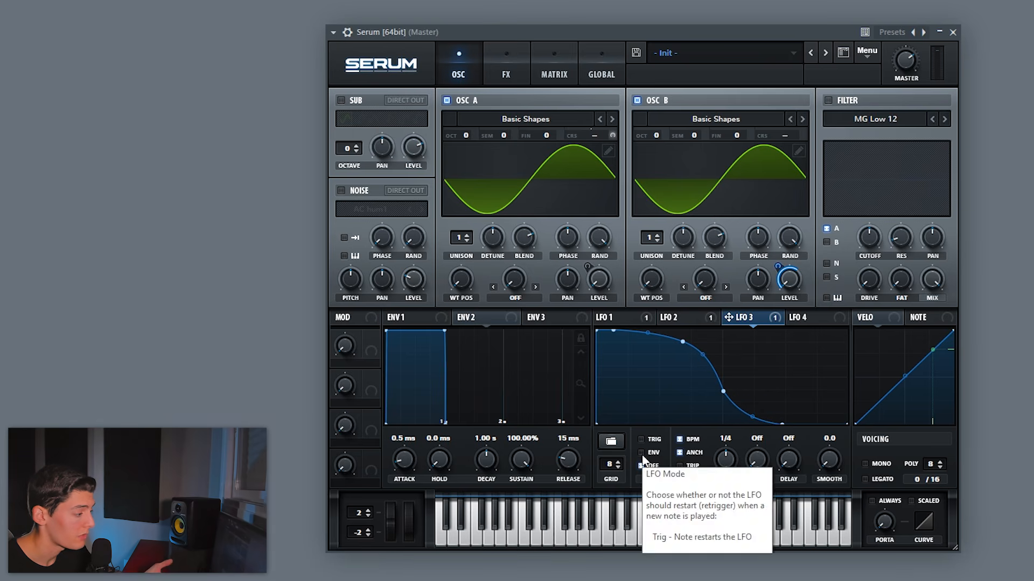
left_click(679, 439)
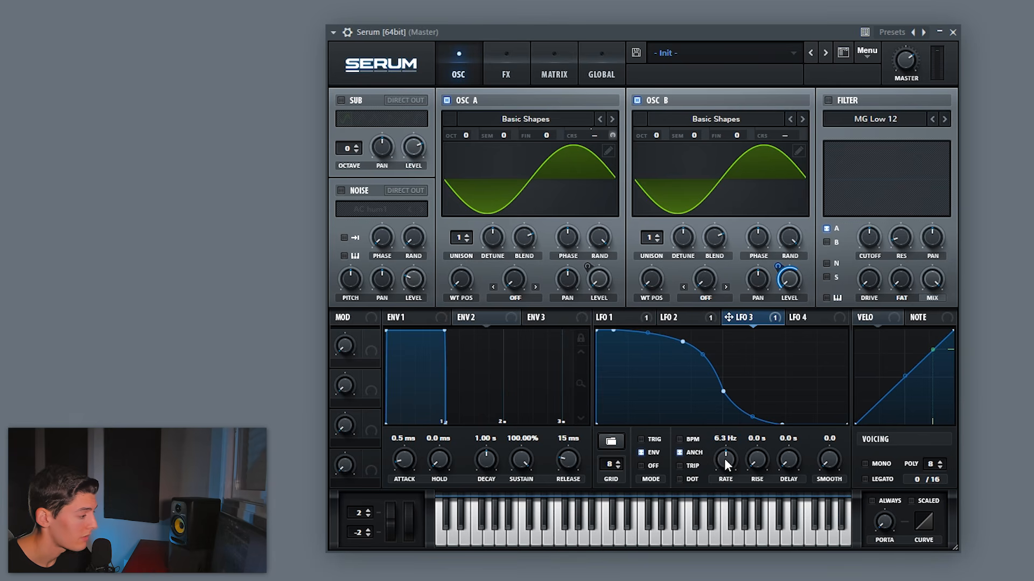
left_click_drag(725, 458, 722, 480)
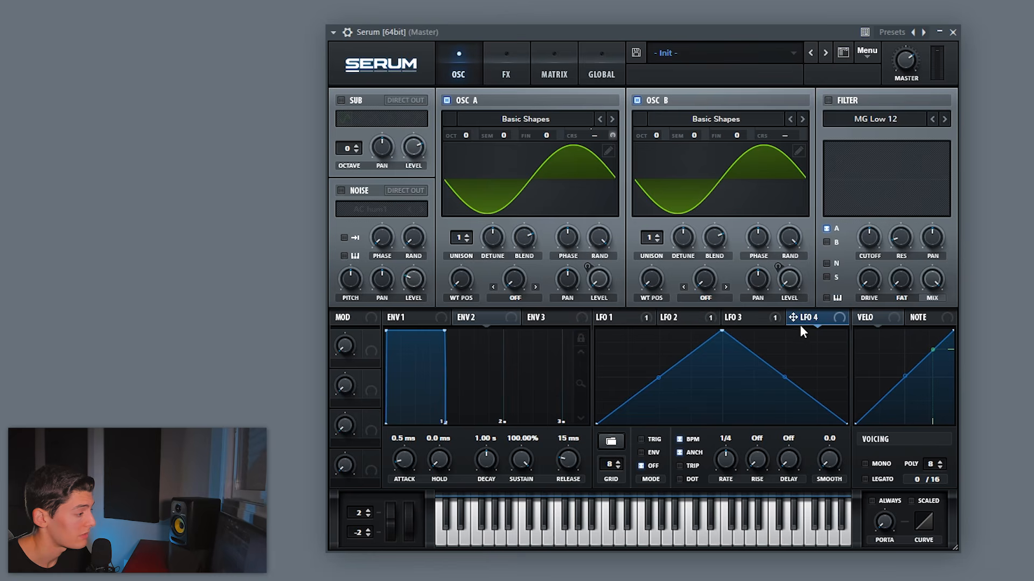
Modulate oscillator B's coarse pitch with LFO 4 and shape that LFO to rise quickly from zero, then hold at maximum until the end.
left_click_drag(793, 321, 810, 262)
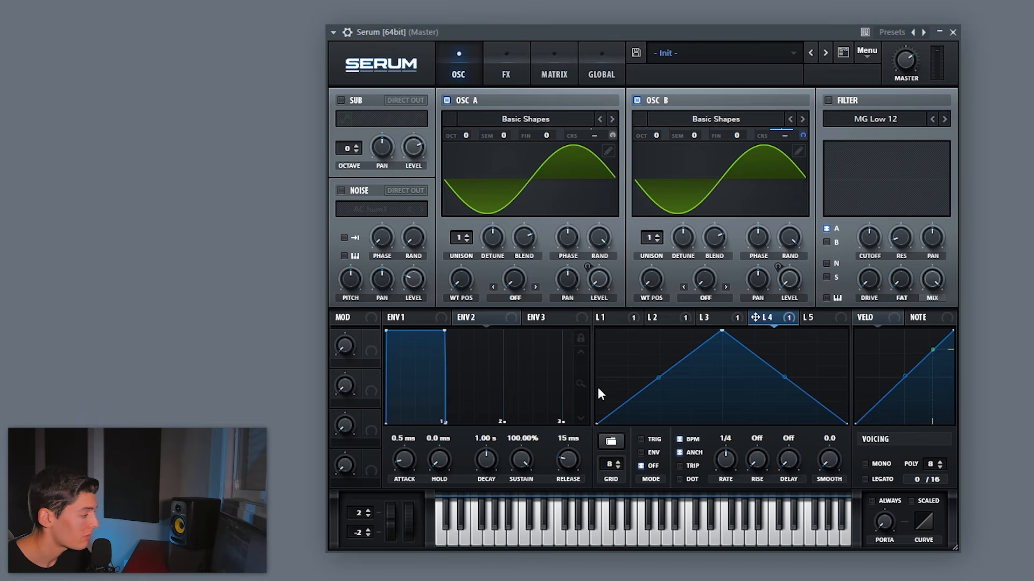
double_click(601, 386)
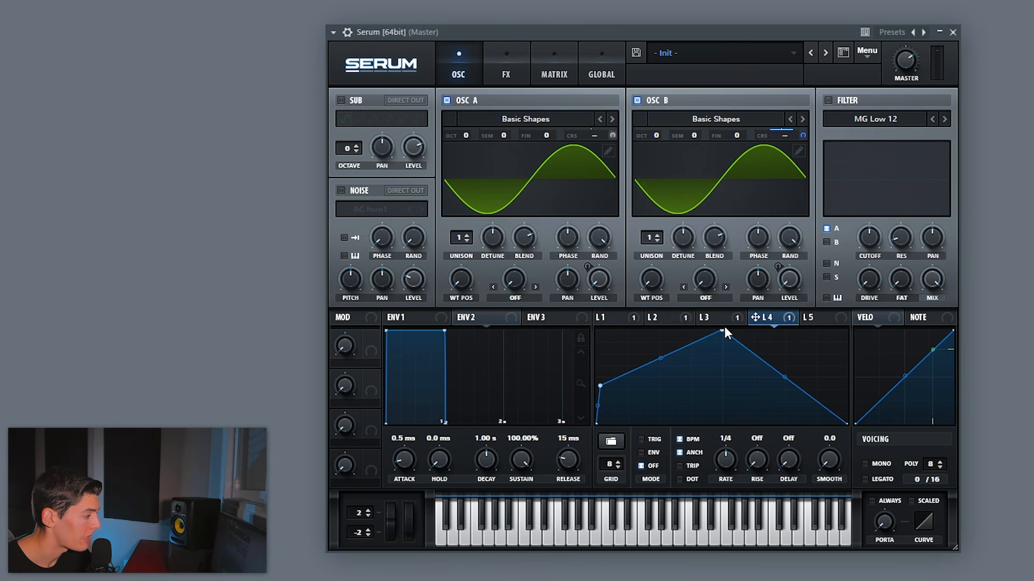
left_click_drag(723, 330, 752, 330)
left_click_drag(677, 356, 677, 336)
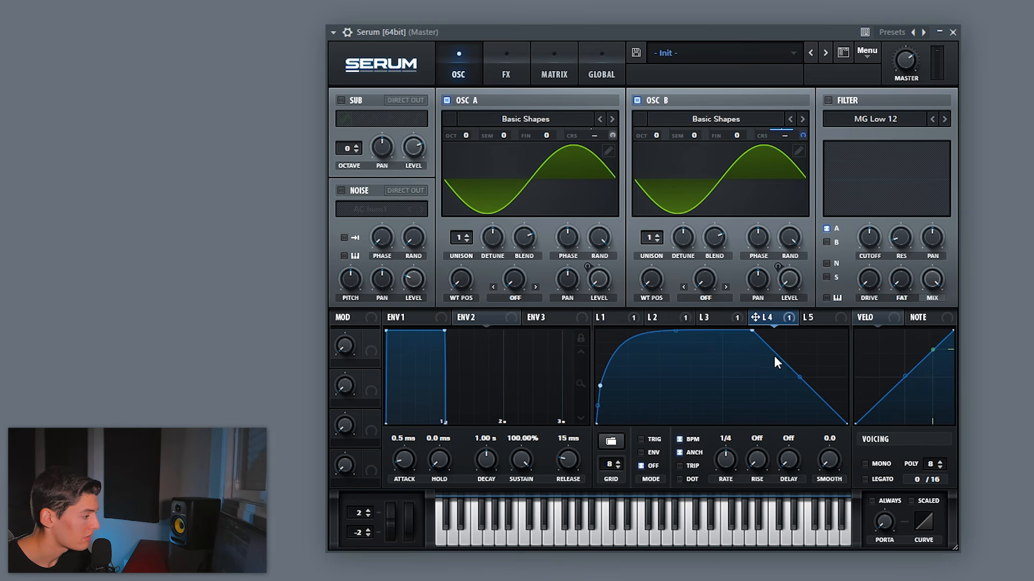
double_click(774, 353)
left_click_drag(774, 353, 847, 330)
double_click(607, 361)
left_click_drag(671, 351, 673, 318)
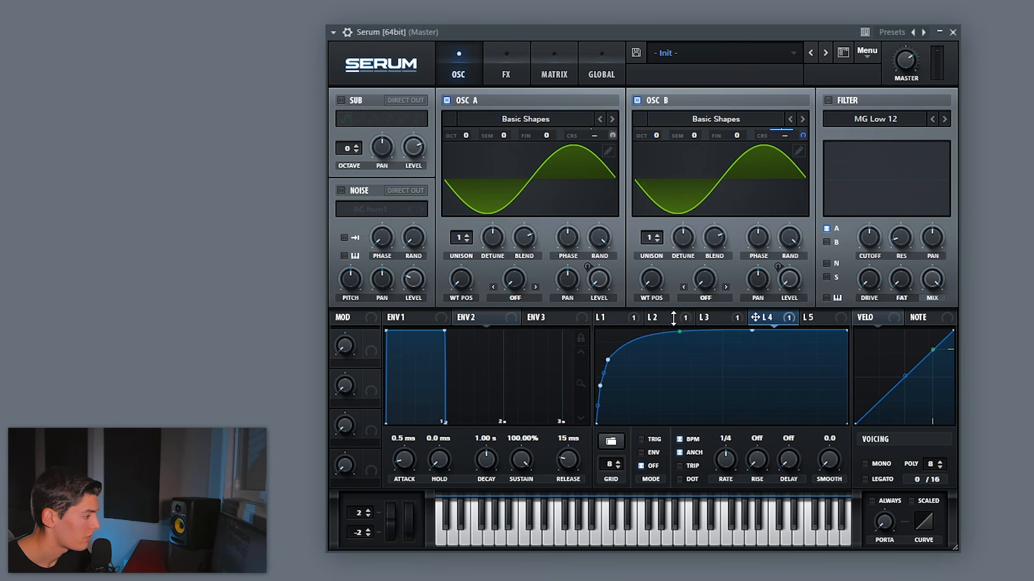
left_click_drag(608, 360, 604, 365)
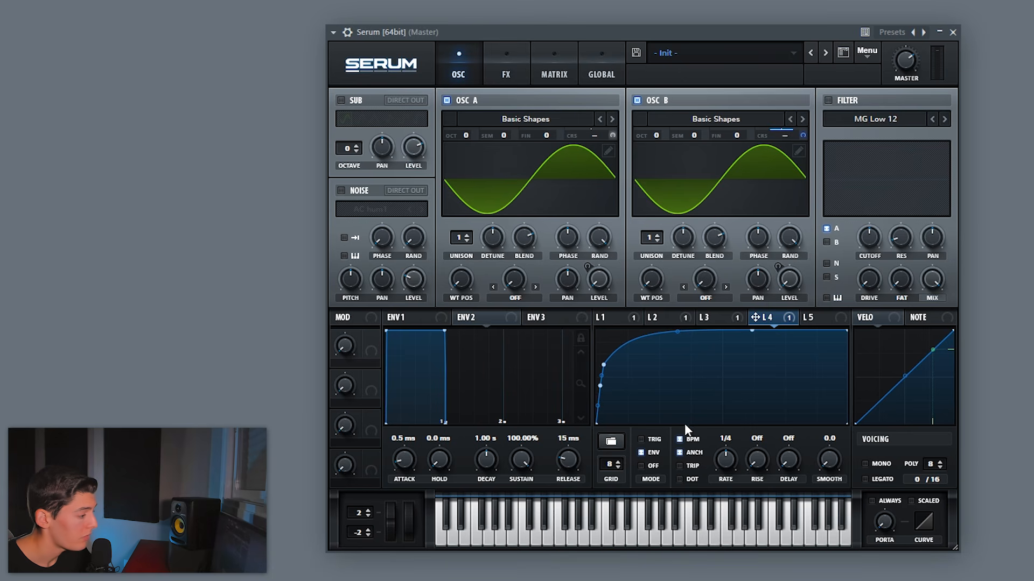
Set LFO 4 to envelope mode without BPM sync at 3.6 Hz, and slightly raise the lower point on its curve's initial rise.
left_click(679, 440)
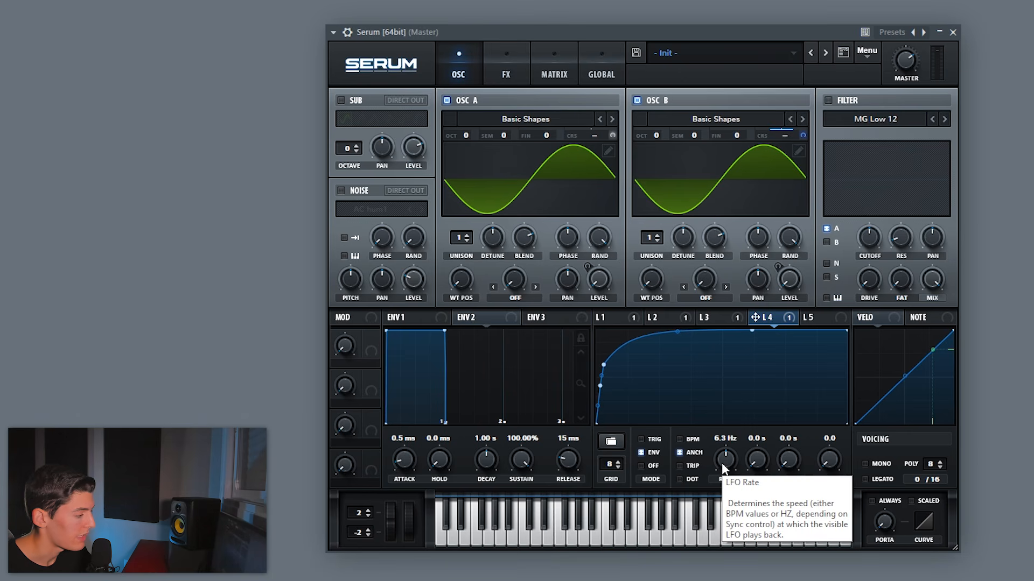
mouse_move(725, 462)
left_mouse_down()
mouse_move(727, 479)
mouse_move(725, 458)
left_mouse_up()
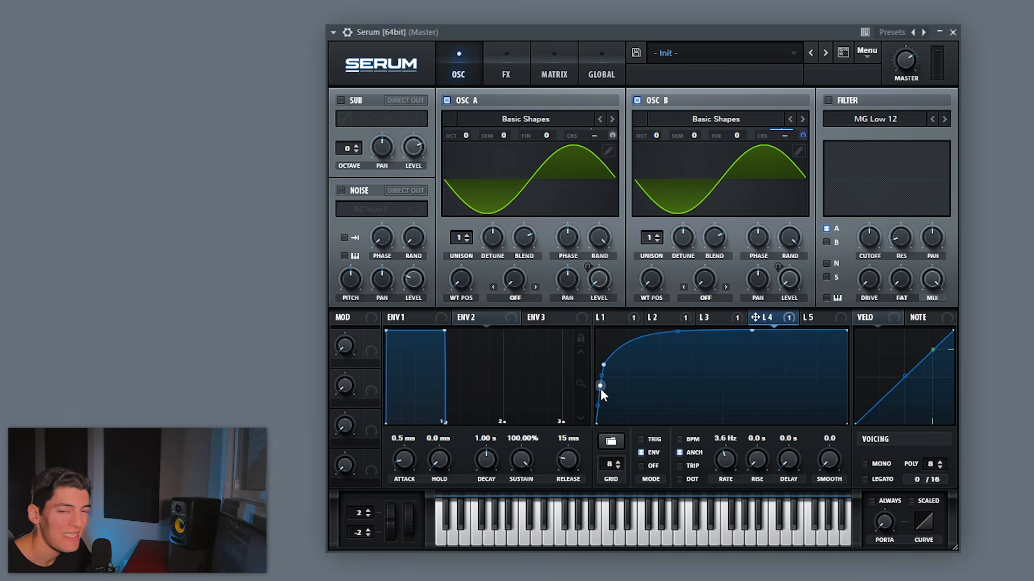
mouse_move(601, 390)
left_mouse_down()
mouse_move(606, 365)
mouse_move(601, 383)
left_mouse_up()
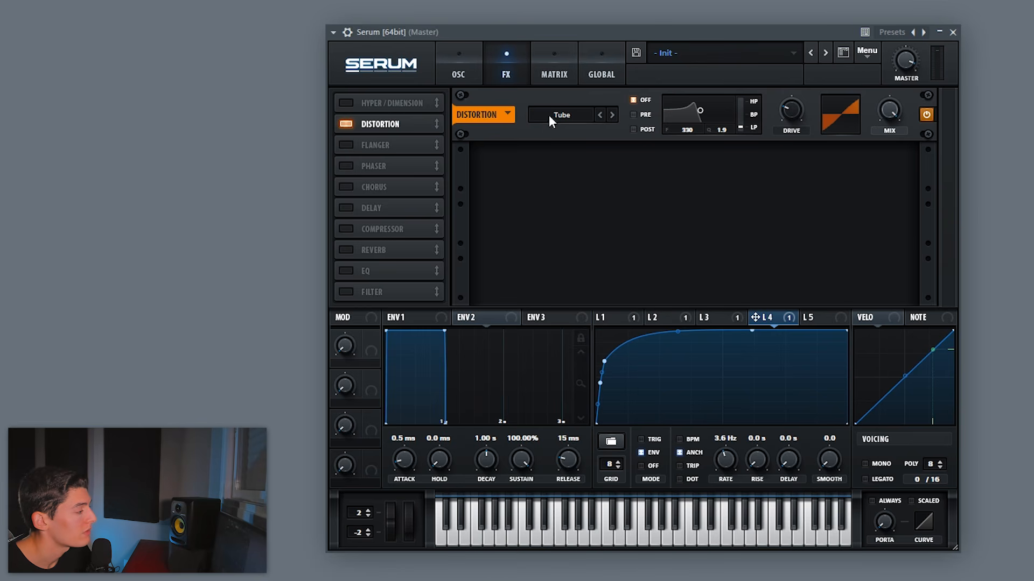
Raise the distortion drive strongly and change the distortion type to HardClip.
left_click_drag(791, 110, 791, 65)
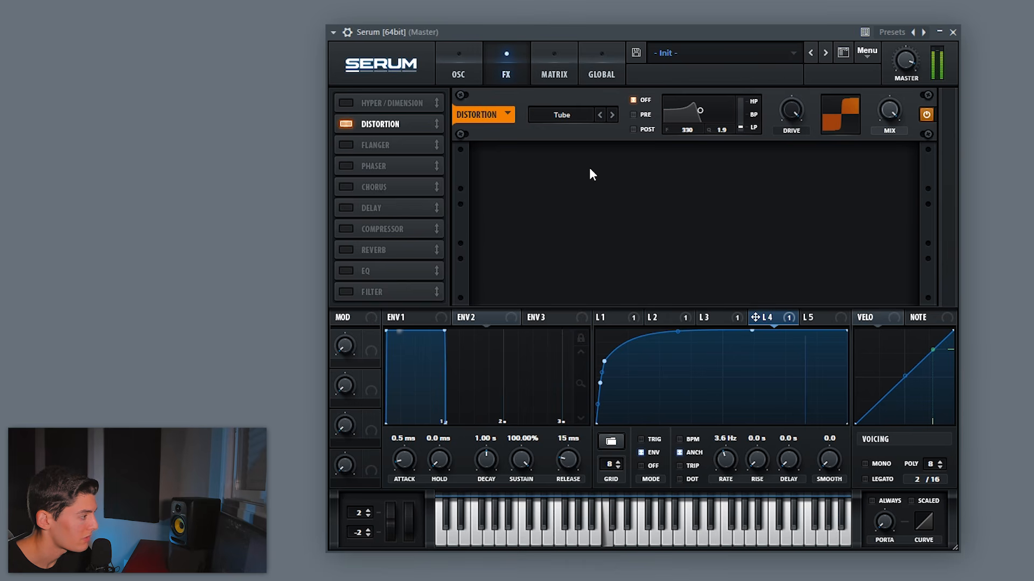
left_click(570, 114)
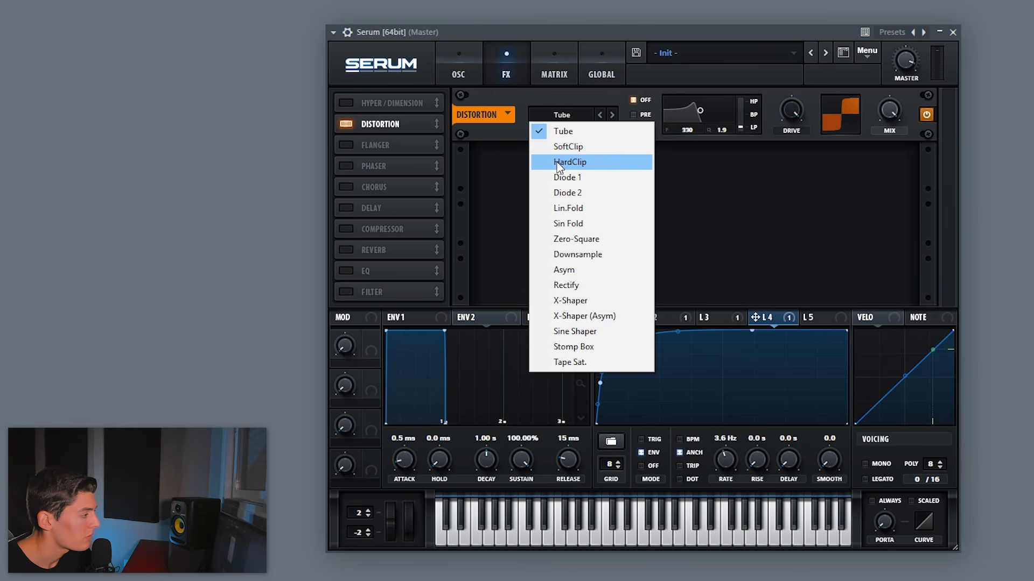
left_click(563, 162)
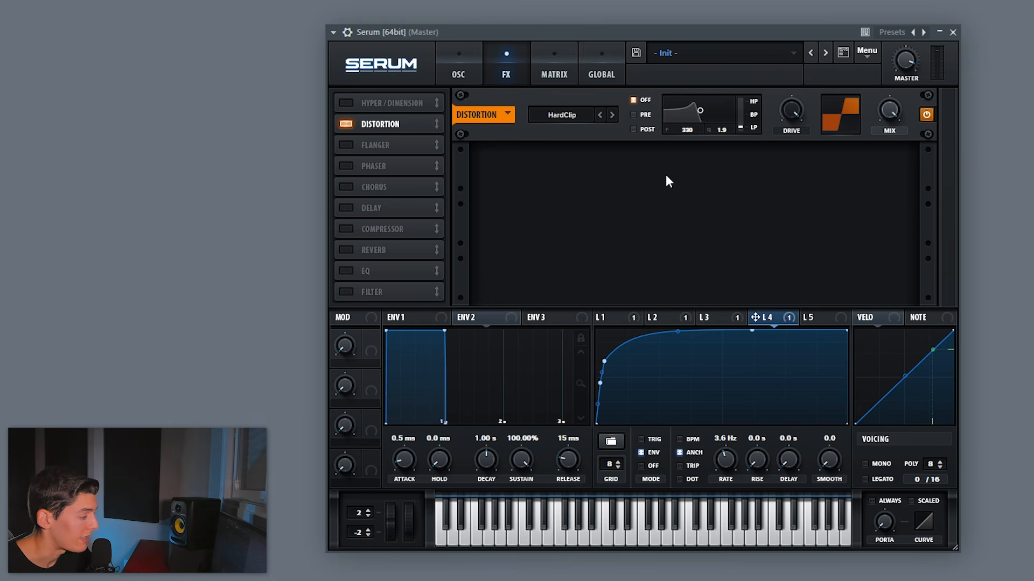
Enable the EQ effect, make its low band a peak around 370 Hz with a slight gain cut, and audition the sound.
left_click(345, 271)
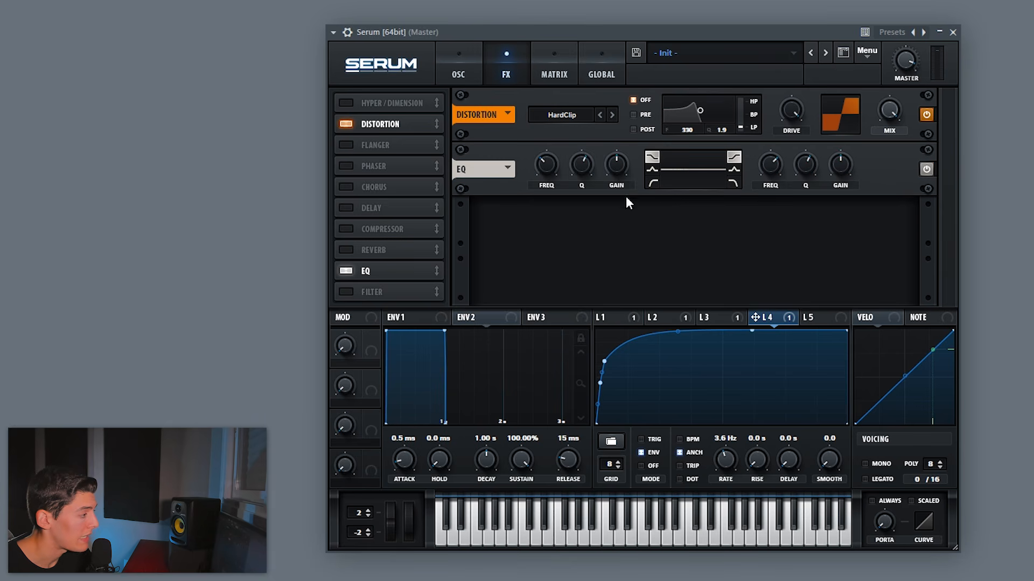
left_click(651, 169)
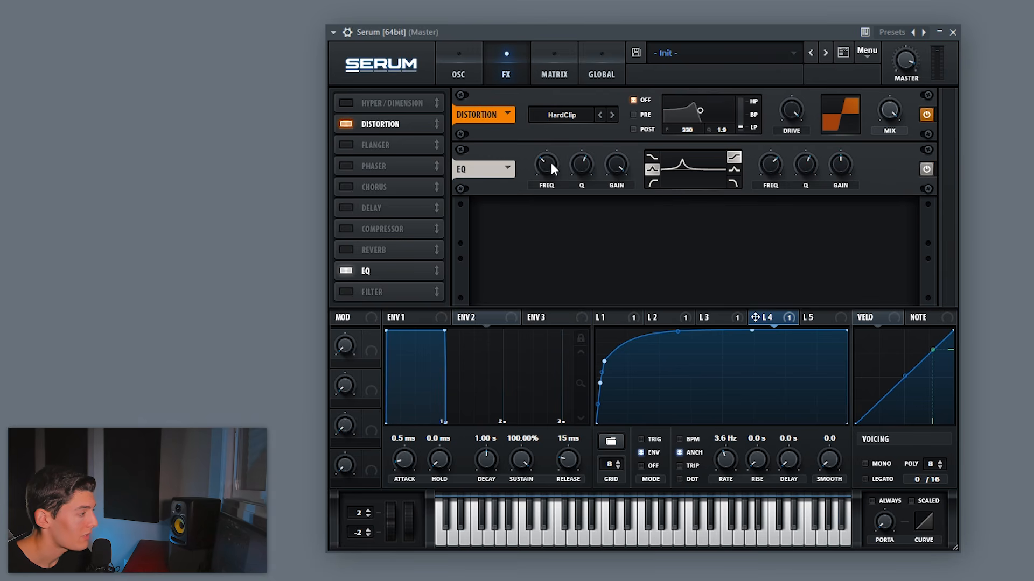
left_click_drag(547, 170, 547, 159)
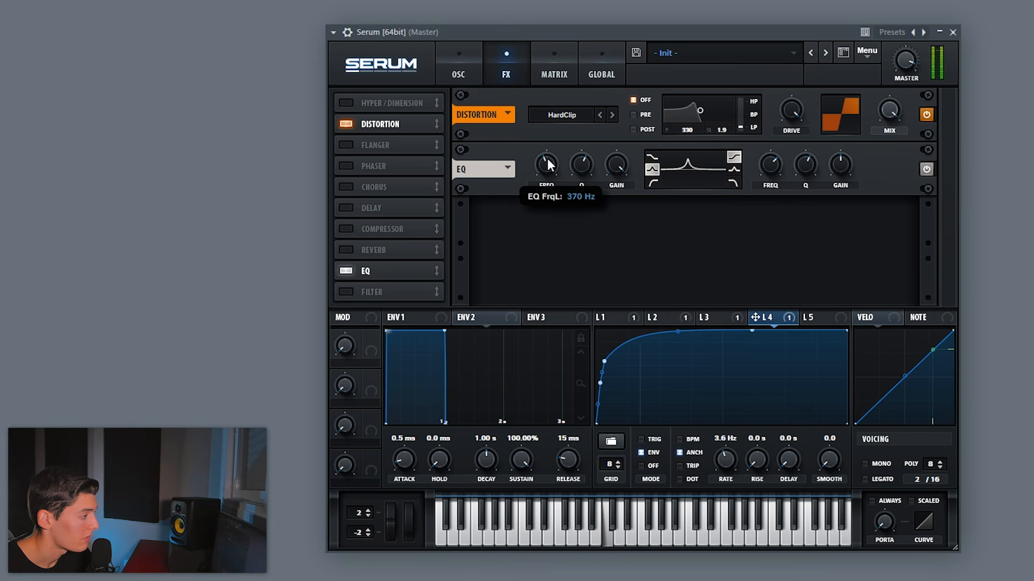
left_click_drag(609, 177, 614, 257)
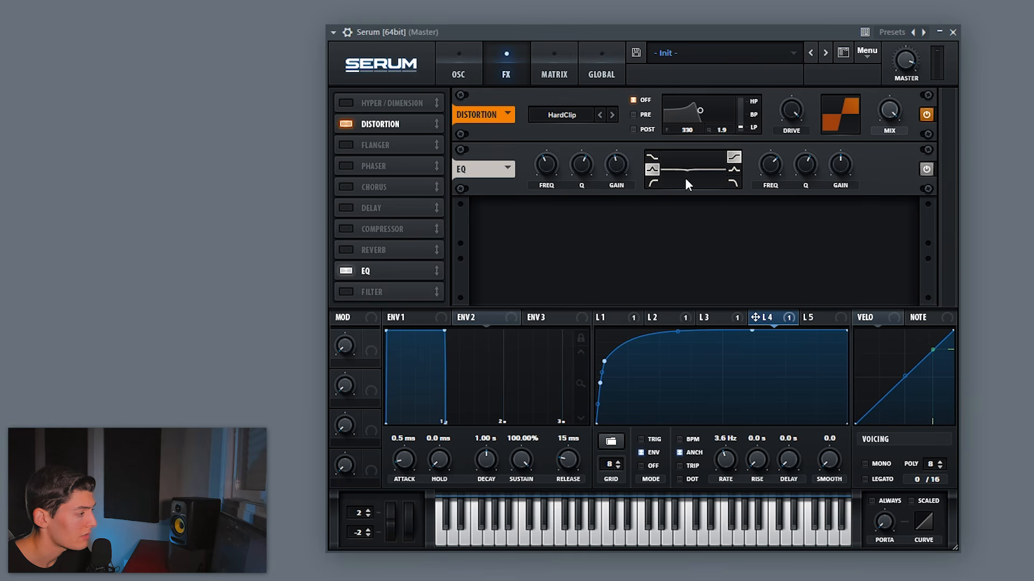
key("space")
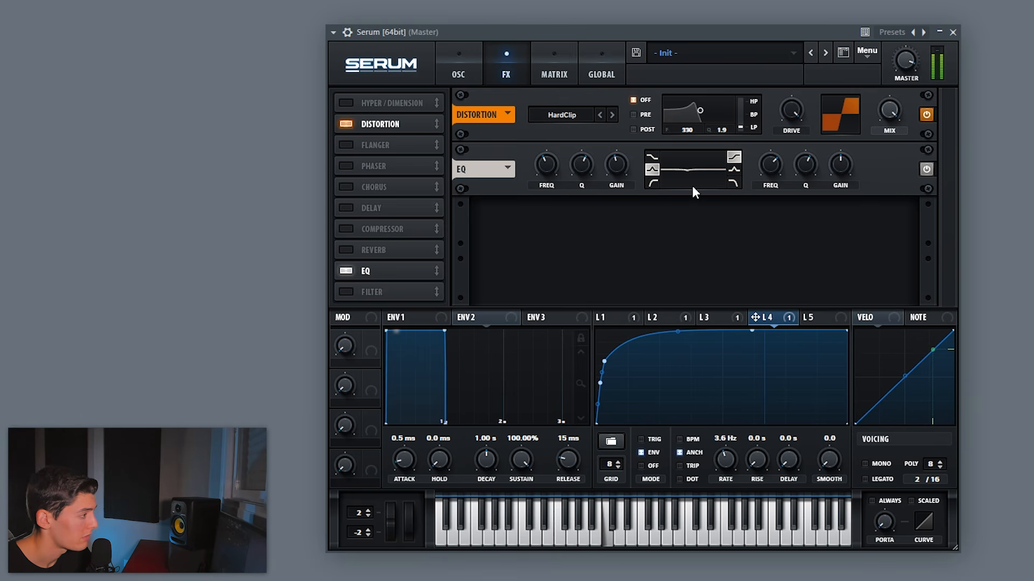
Enable the noise oscillator and load the BrightWhite sample from the Analog category.
left_click(459, 73)
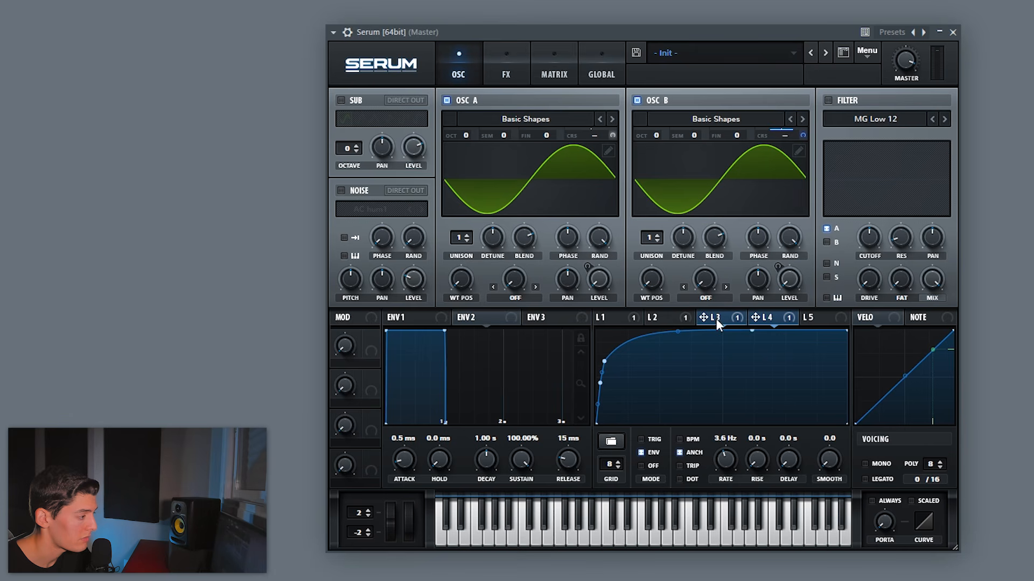
left_click_drag(716, 319, 777, 276)
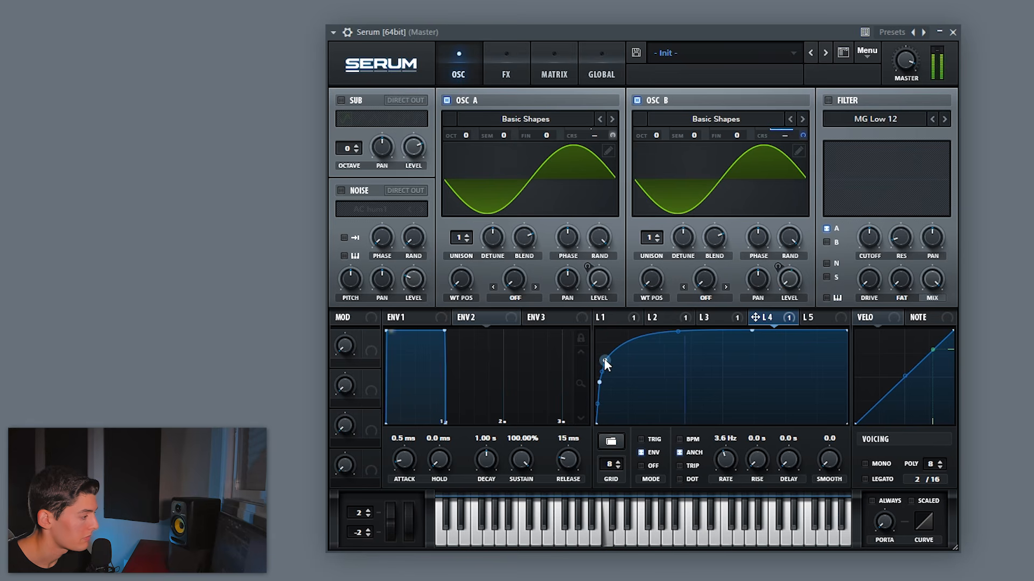
left_click(342, 191)
left_click(370, 210)
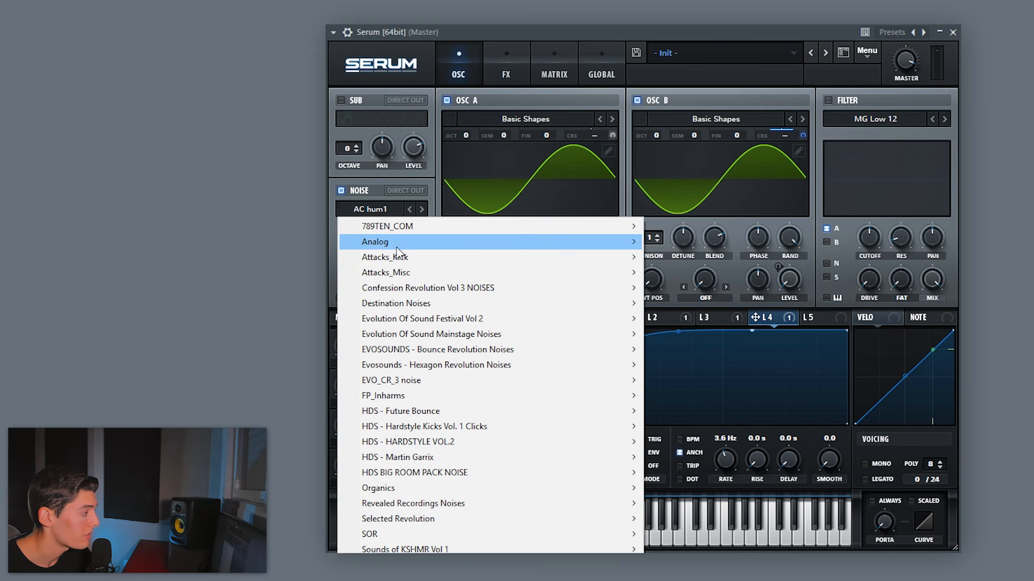
mouse_move(377, 242)
left_click(686, 303)
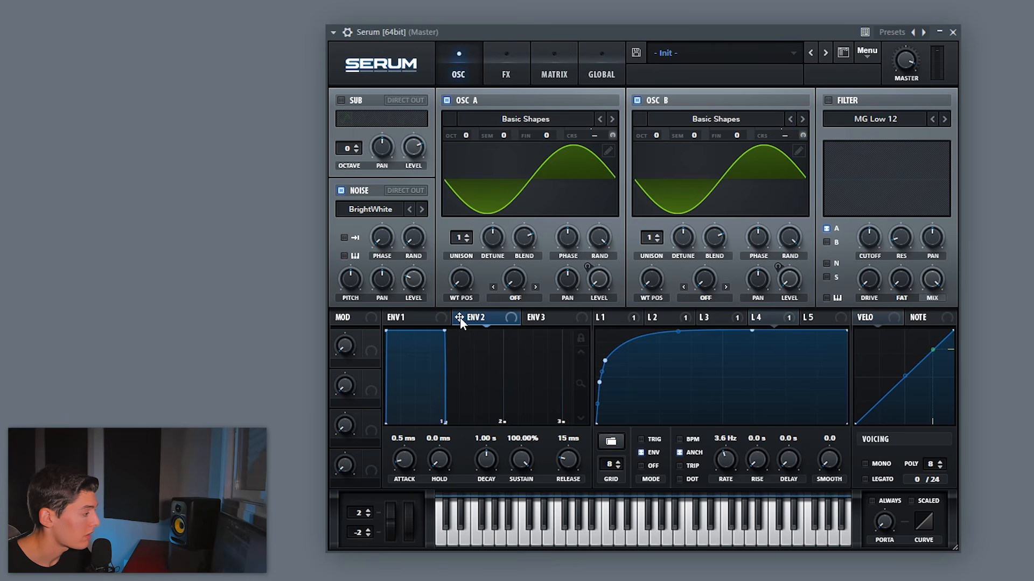
Modulate the noise oscillator's level with ENV 2, setting that envelope's sustain to 0% and its decay to 65 ms.
left_click_drag(459, 318, 401, 276)
left_click_drag(521, 459, 520, 496)
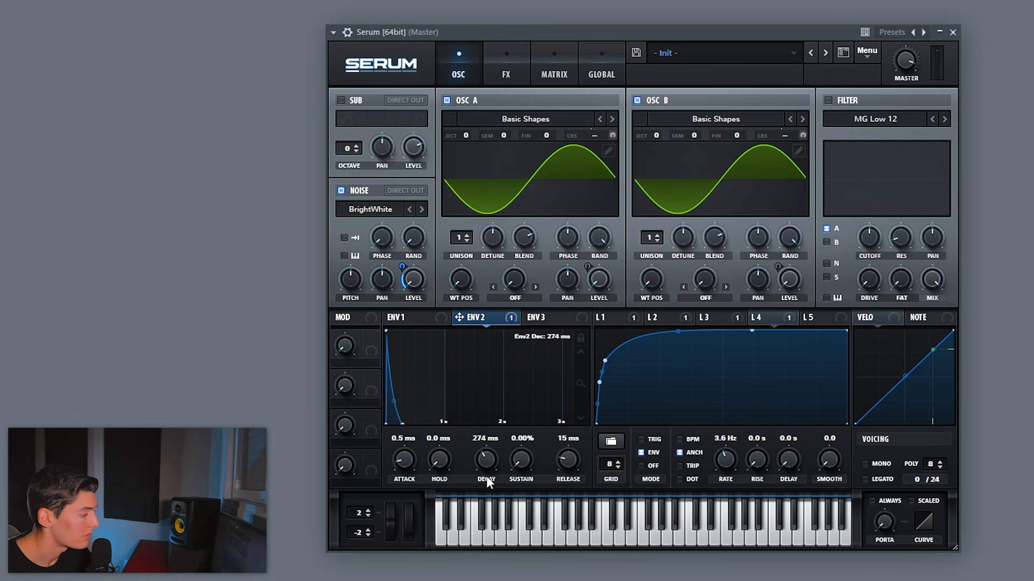
left_click_drag(485, 460, 483, 466)
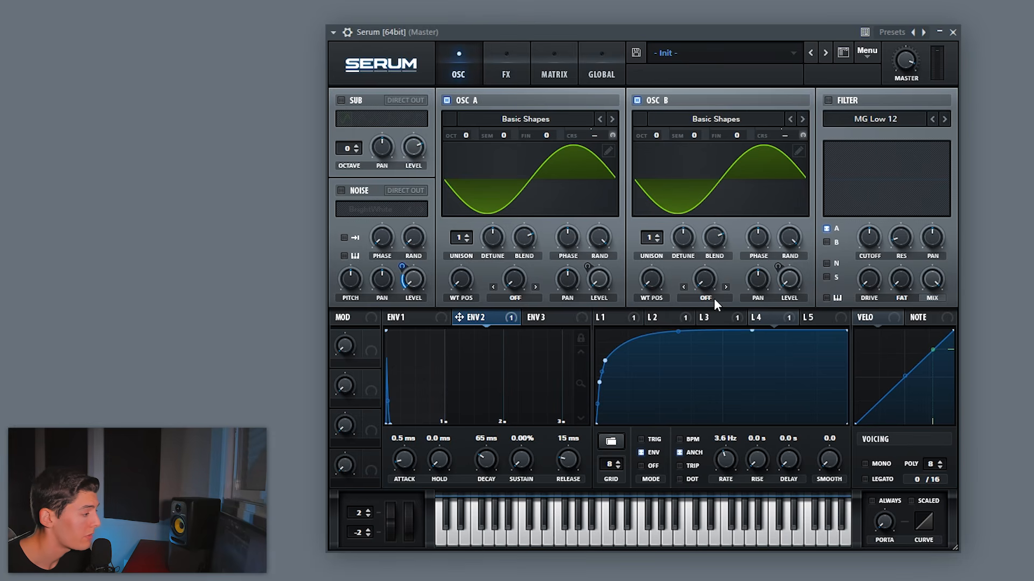
Set oscillator B's warp mode to Bend + and adjust it to a small amount that slightly bends the sine.
left_click(714, 300)
left_click(704, 374)
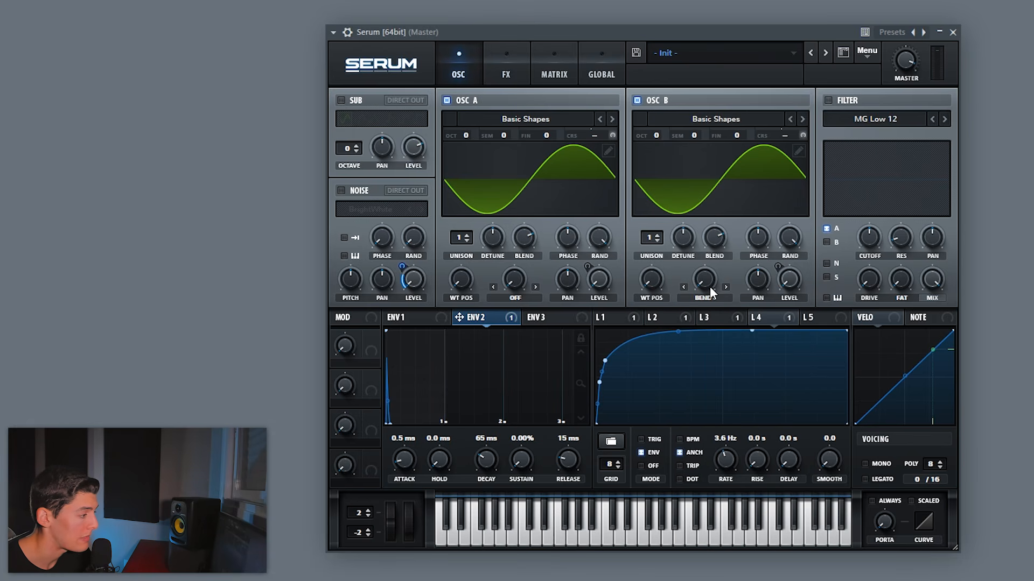
left_click_drag(705, 287, 703, 277)
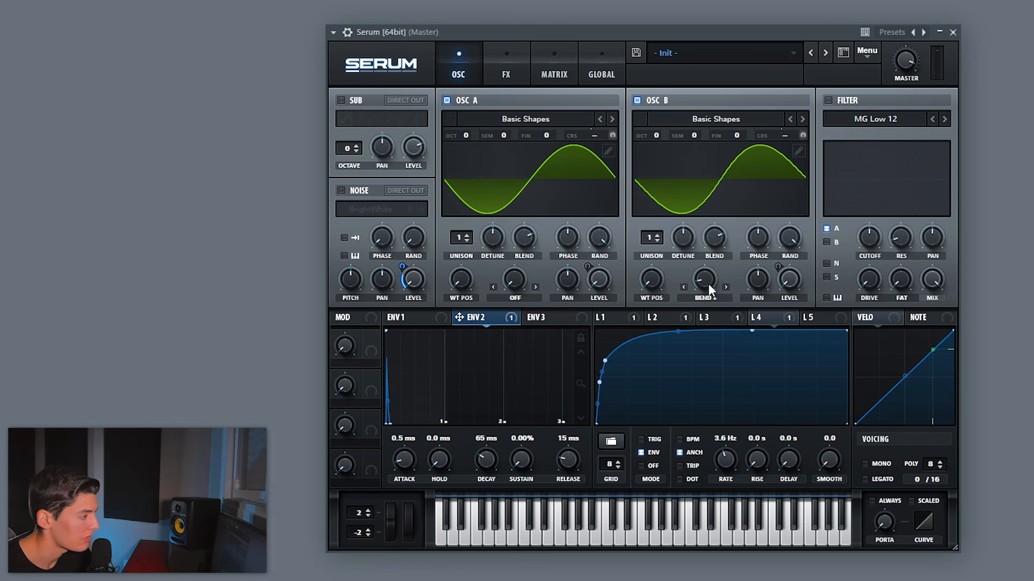
left_click_drag(706, 283, 706, 286)
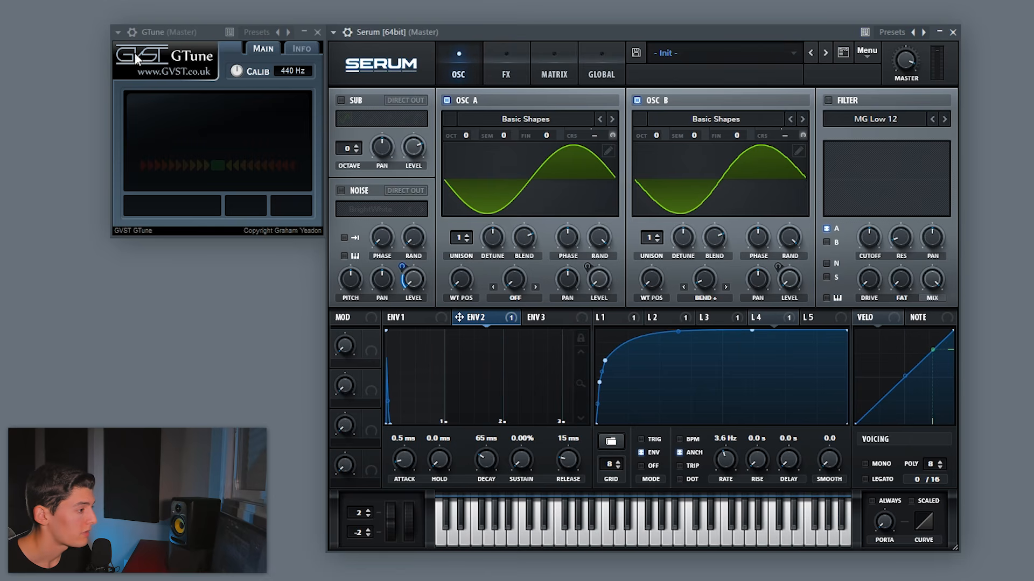
With the GTune tuner open, lower oscillator B's semitone tuning to -1 and raise it again.
left_click(176, 34)
left_click(777, 34)
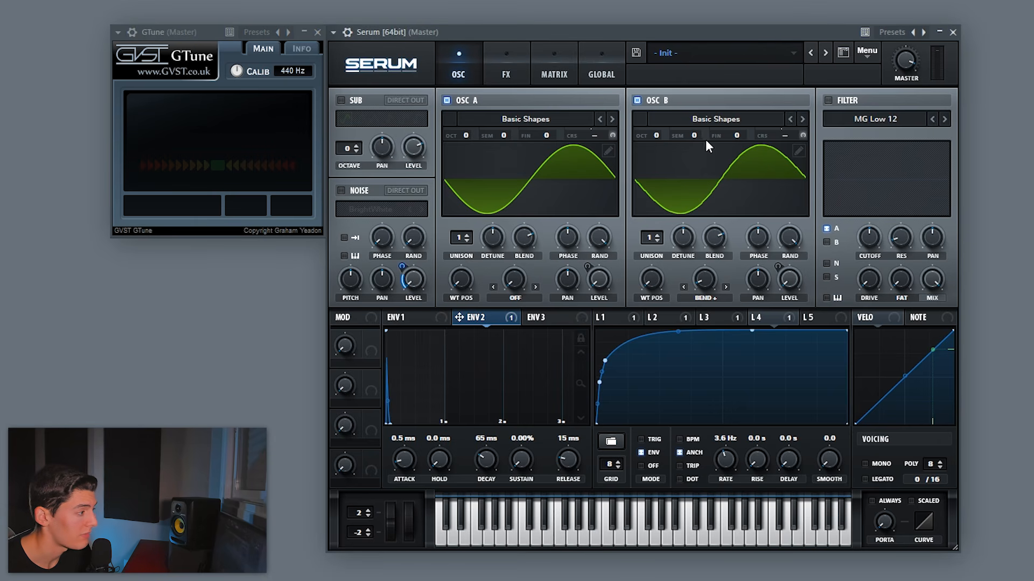
left_click_drag(696, 136, 696, 140)
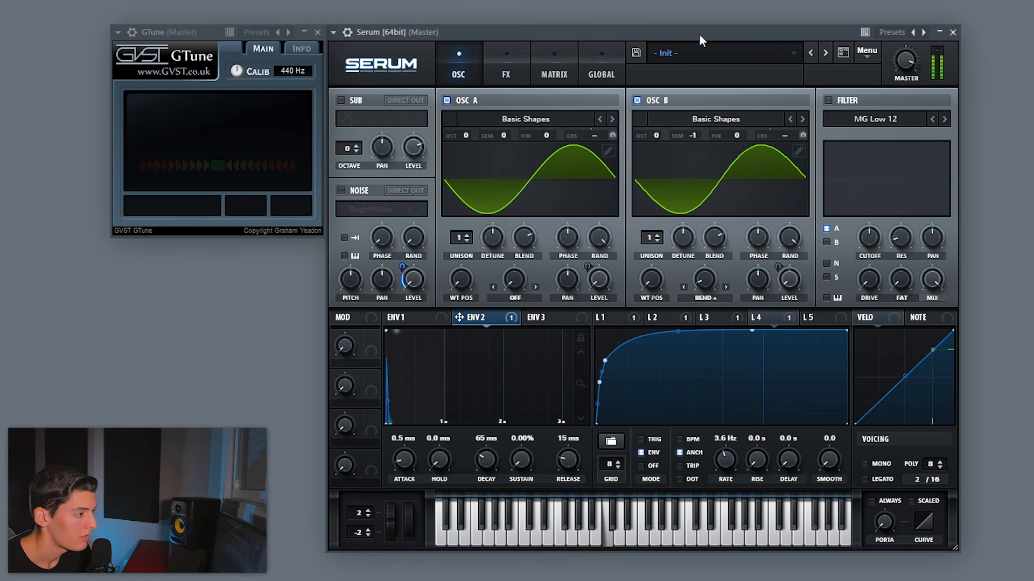
left_click_drag(699, 132, 698, 118)
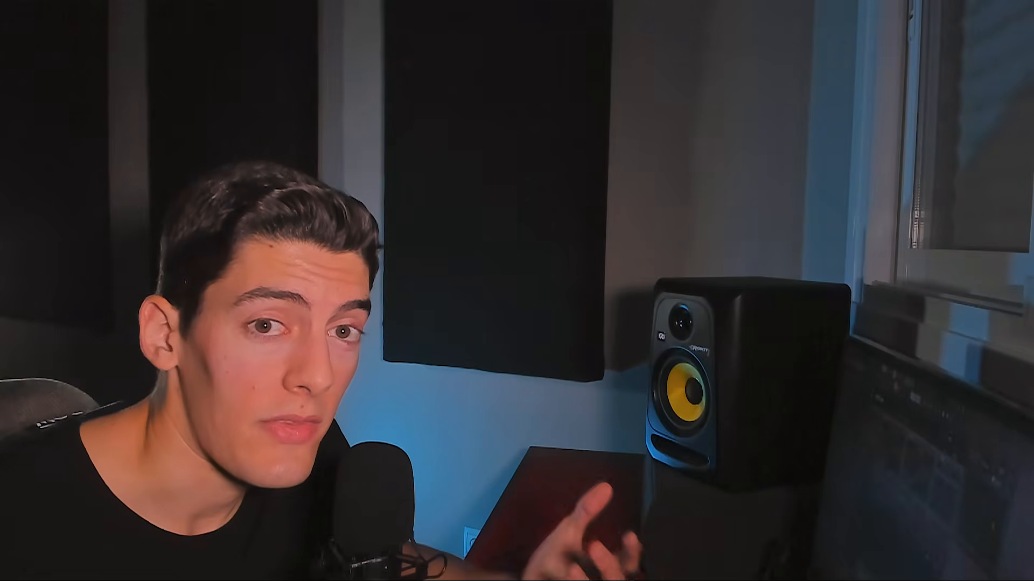